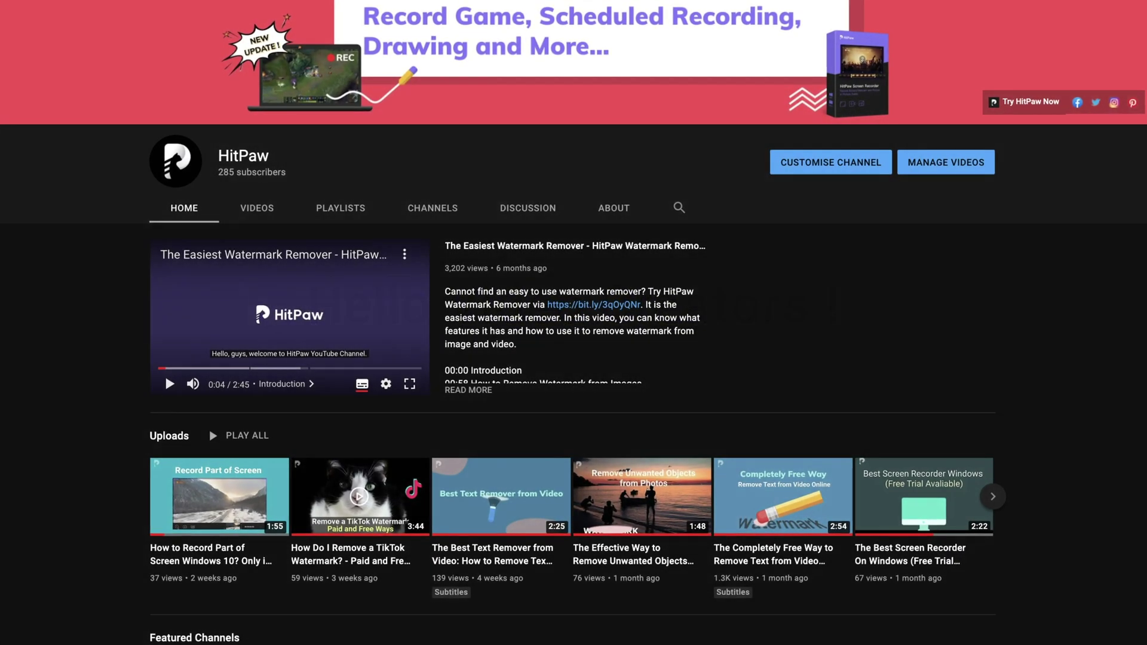
# Drag a recording region across the HitPaw YouTube channel page
pyautogui.moveTo(153, 167); pyautogui.dragTo(1045, 613)
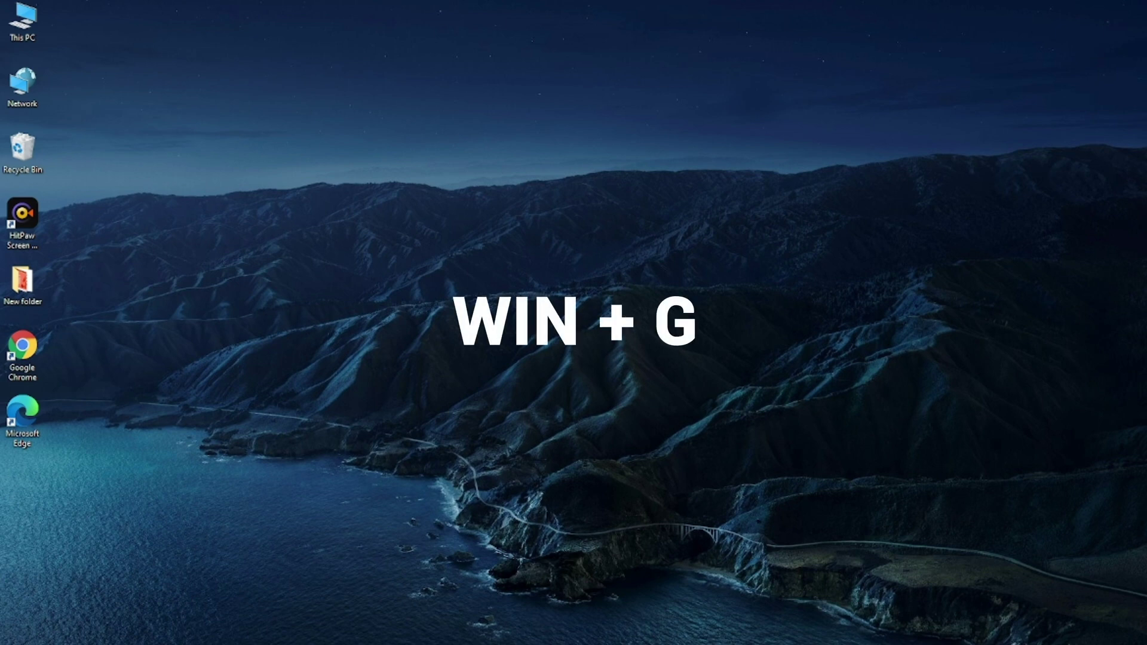
# Start a screen recording from Xbox Game Bar's Capture widget using Win+G
pyautogui.press('super+g')
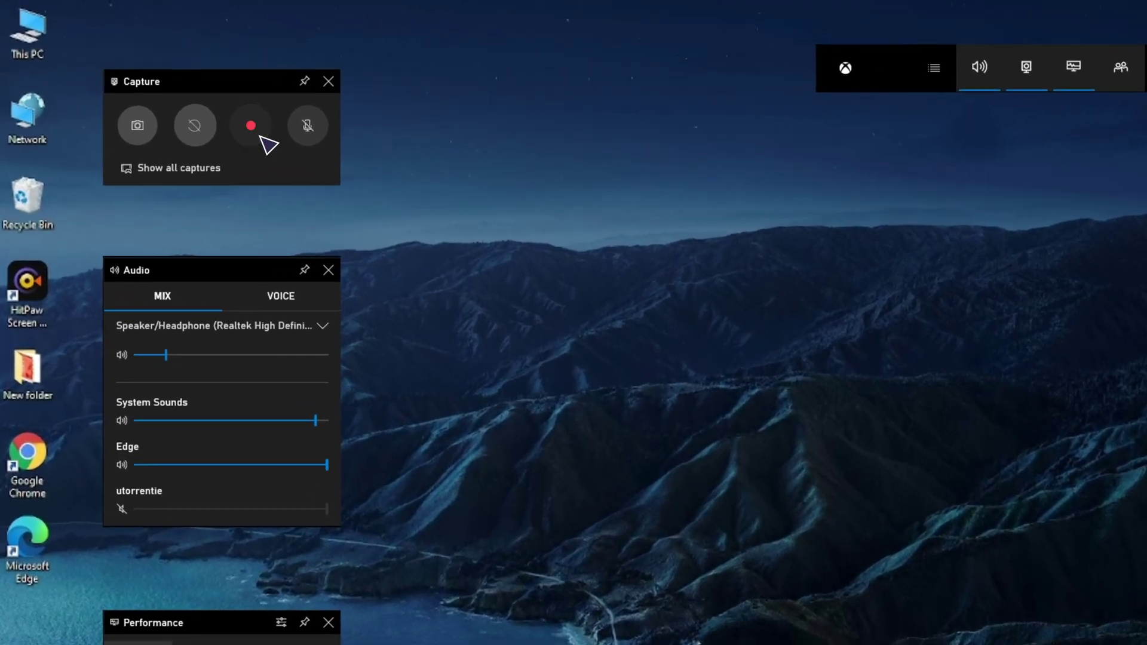
pyautogui.click(261, 136)
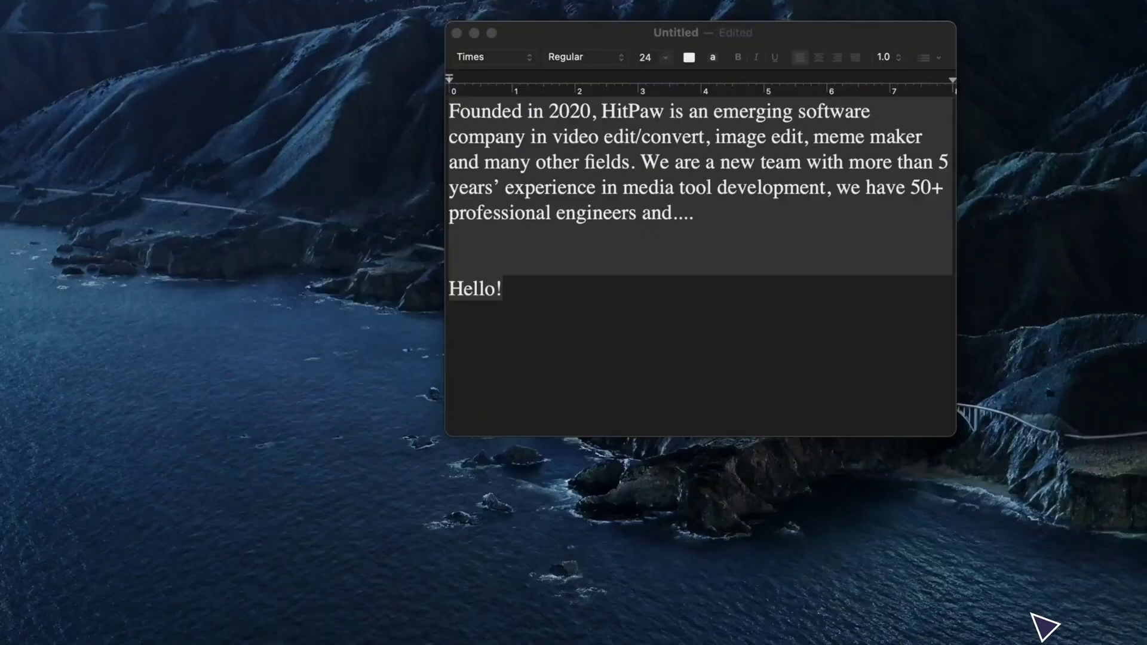
# Start a new screen recording from QuickTime Player's File menu
pyautogui.click(169, 8)
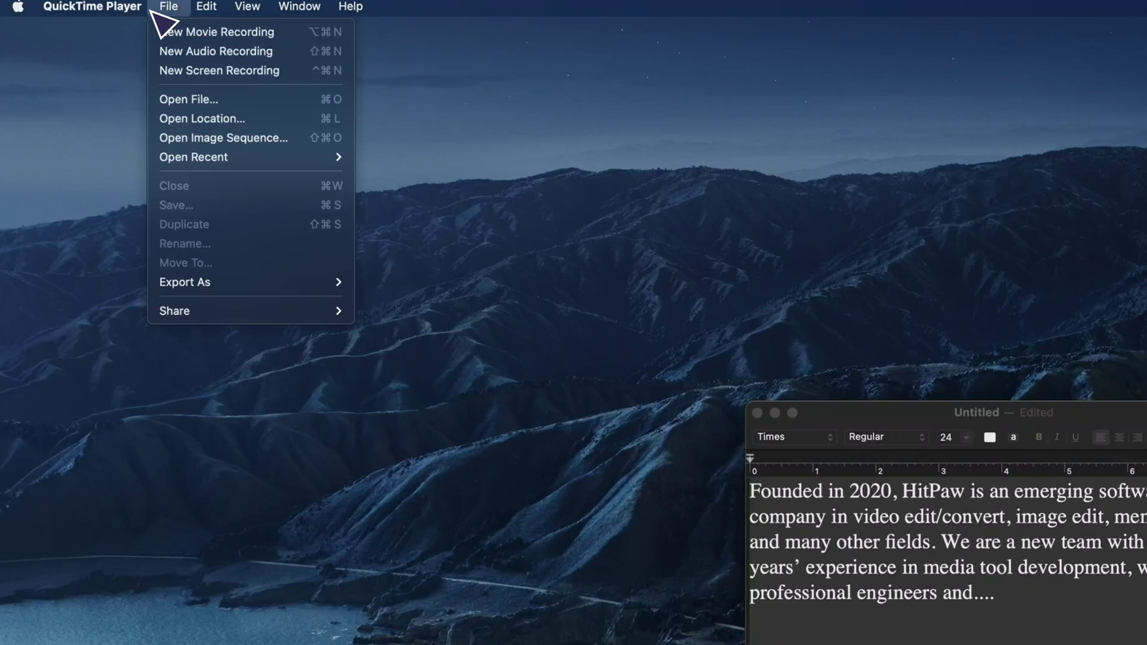
pyautogui.click(174, 72)
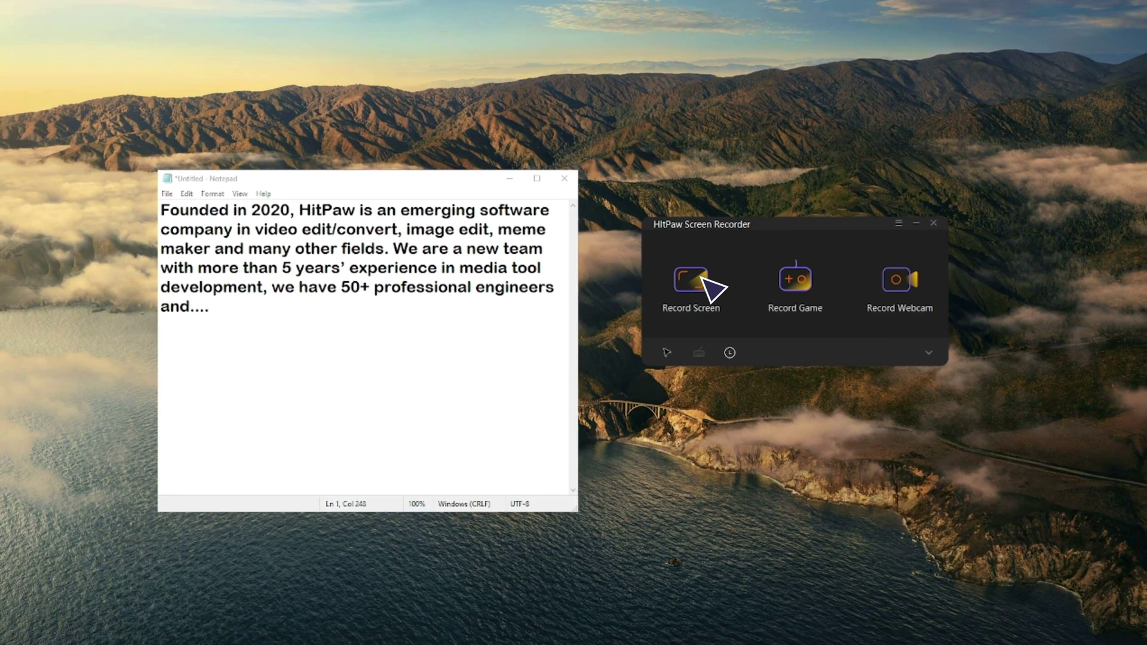
# Record a dragged area of the Notepad desktop, add a PIP camera, and bring up the drawing tools
pyautogui.click(702, 278)
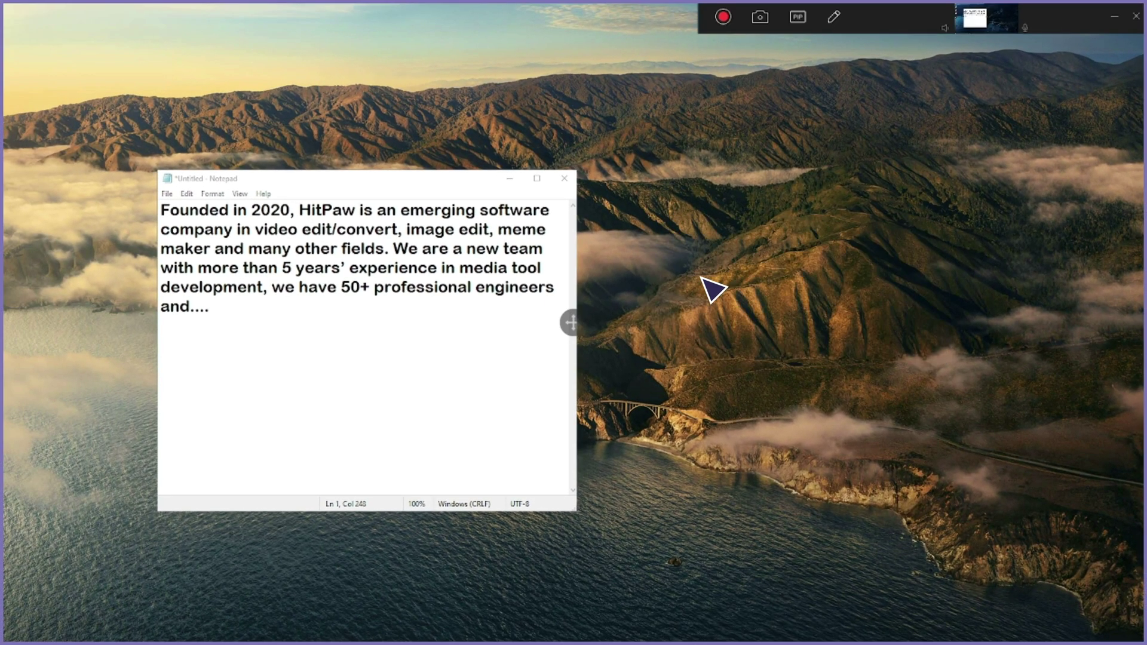
pyautogui.moveTo(116, 130); pyautogui.dragTo(770, 558)
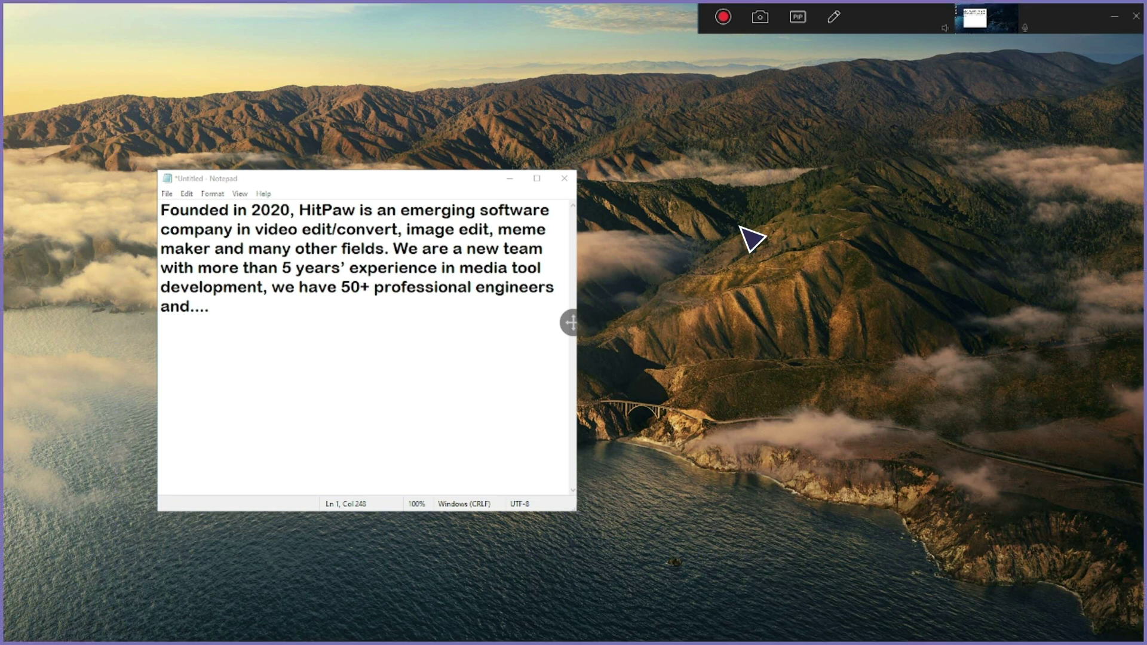
pyautogui.click(722, 17)
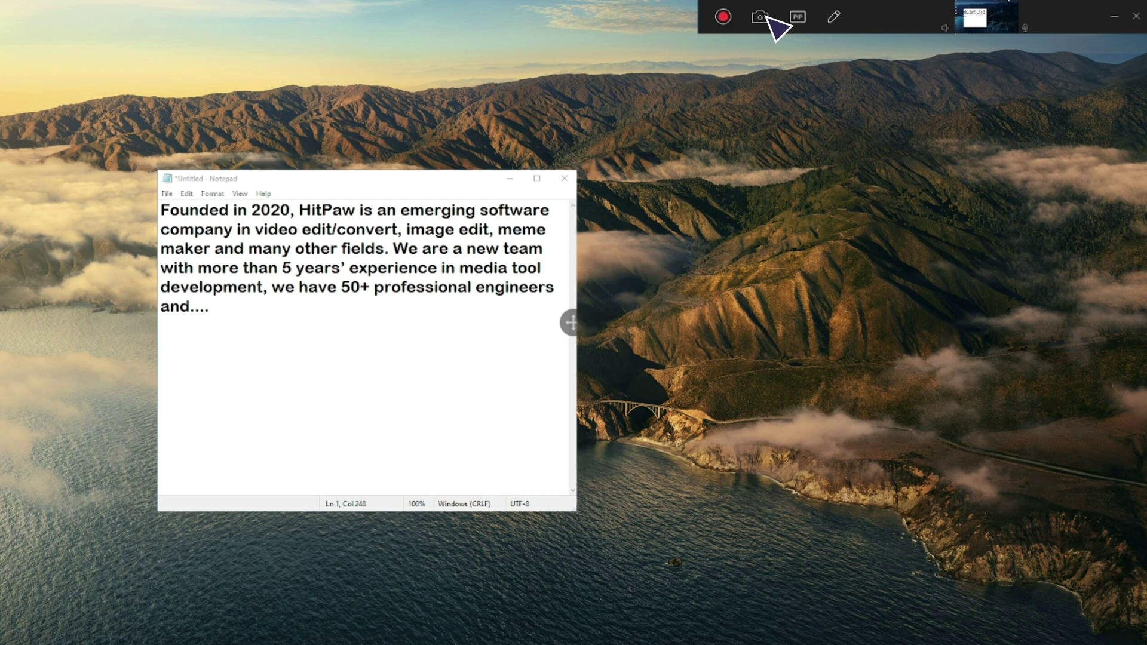
pyautogui.click(804, 17)
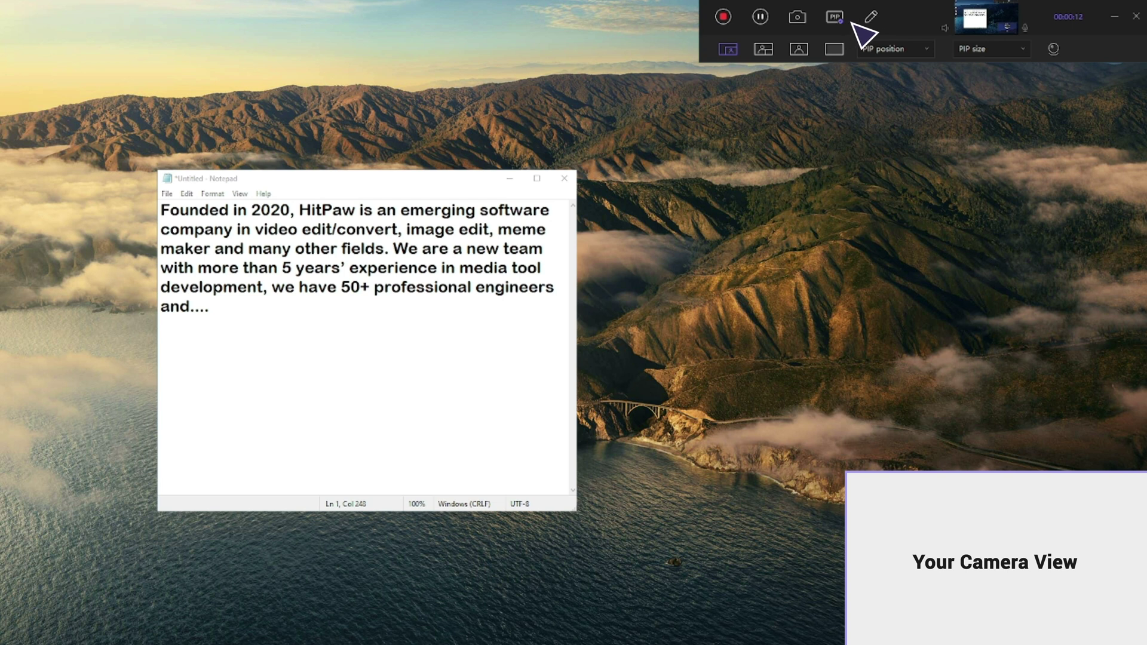
pyautogui.click(871, 18)
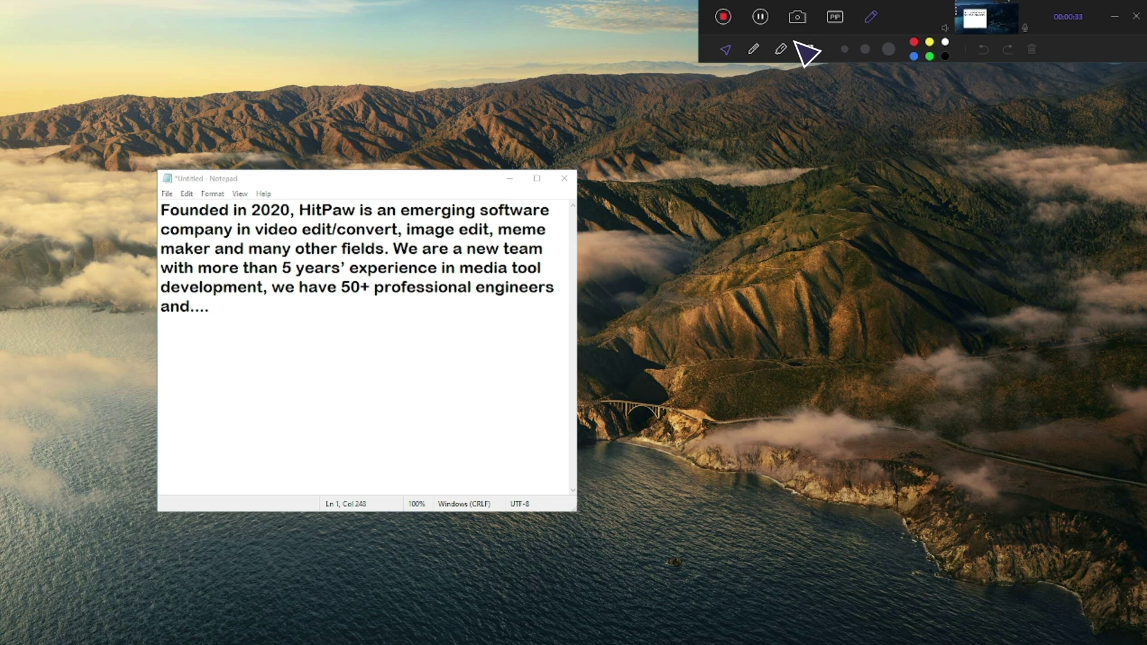
# Handwrite 'Hello' in yellow below the Notepad text
pyautogui.click(754, 49)
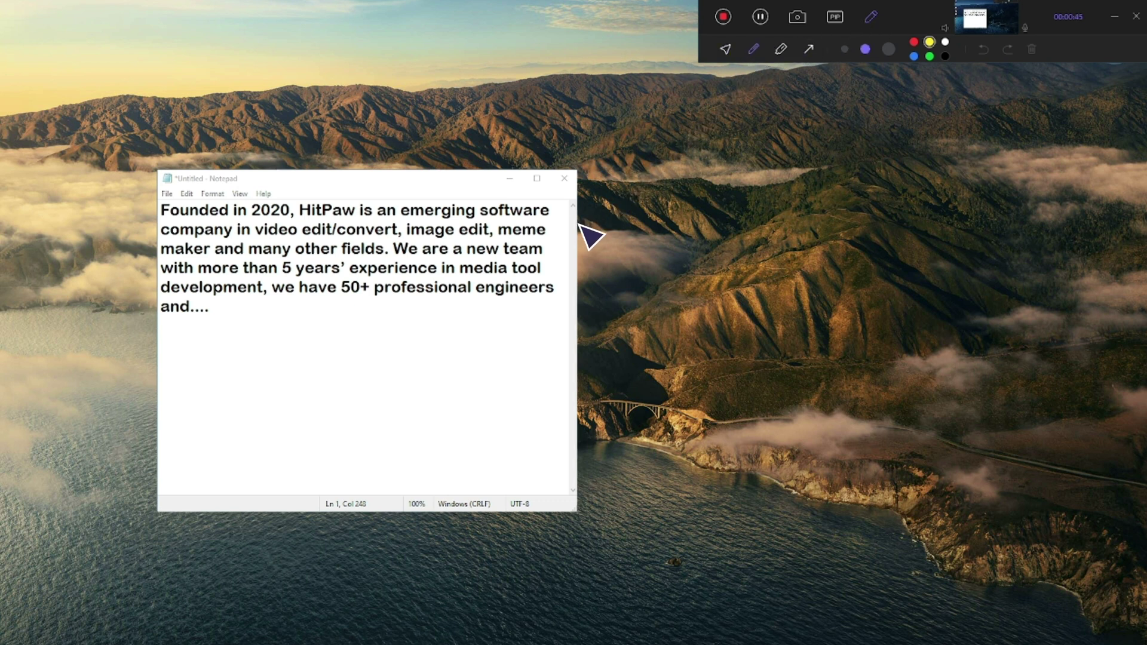
pyautogui.moveTo(179, 334)
pyautogui.mouseDown()
pyautogui.moveTo(185, 395)
pyautogui.moveTo(219, 353)
pyautogui.moveTo(226, 397)
pyautogui.moveTo(266, 394)
pyautogui.mouseUp()
pyautogui.moveTo(276, 327); pyautogui.dragTo(278, 396)
pyautogui.moveTo(303, 329); pyautogui.dragTo(306, 389)
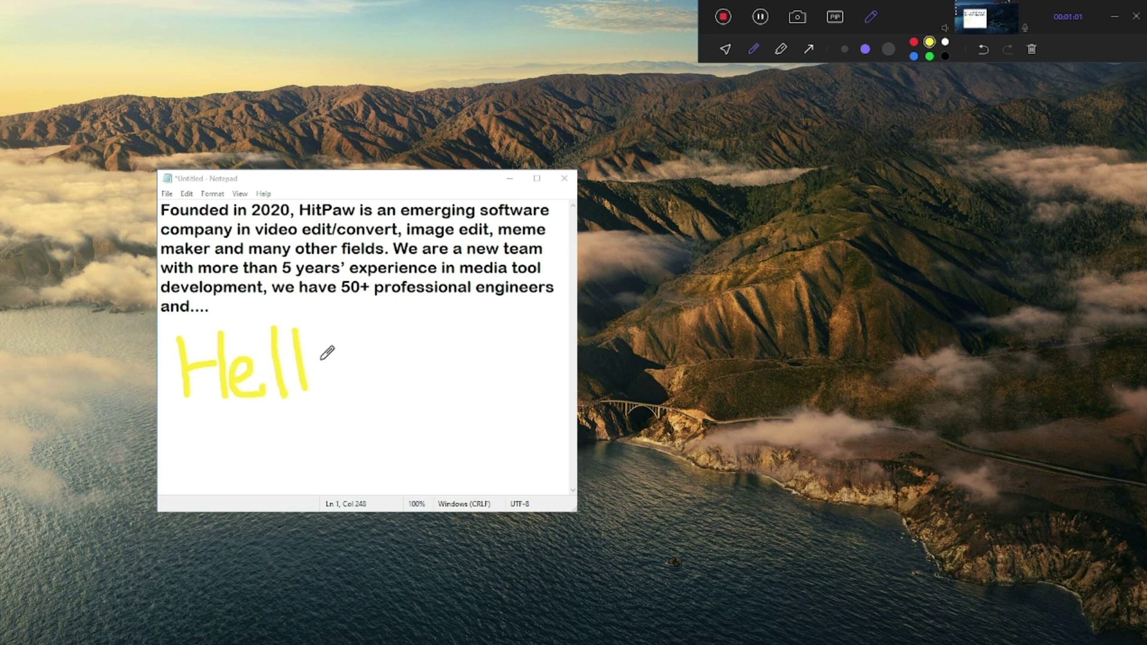
pyautogui.moveTo(328, 353); pyautogui.dragTo(335, 343)
# Highlight 'emerging software' yellow and 'video edit' red, draw two arrows, then stop recording
pyautogui.moveTo(402, 210)
pyautogui.mouseDown()
pyautogui.moveTo(474, 200)
pyautogui.moveTo(549, 210)
pyautogui.mouseUp()
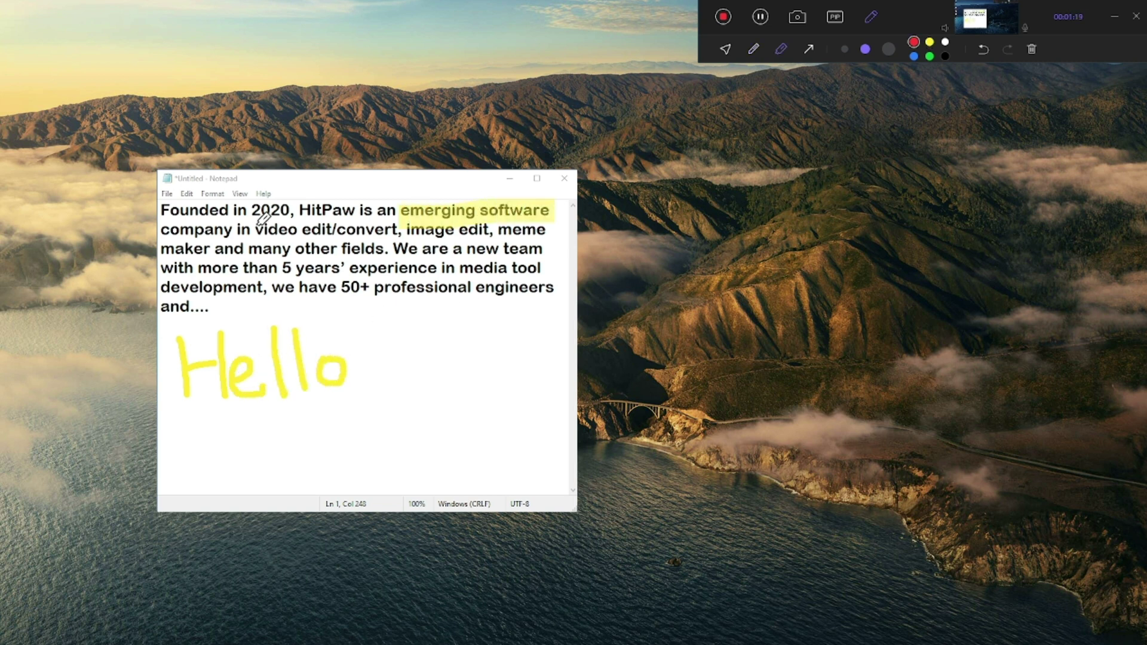
pyautogui.moveTo(258, 229); pyautogui.dragTo(346, 231)
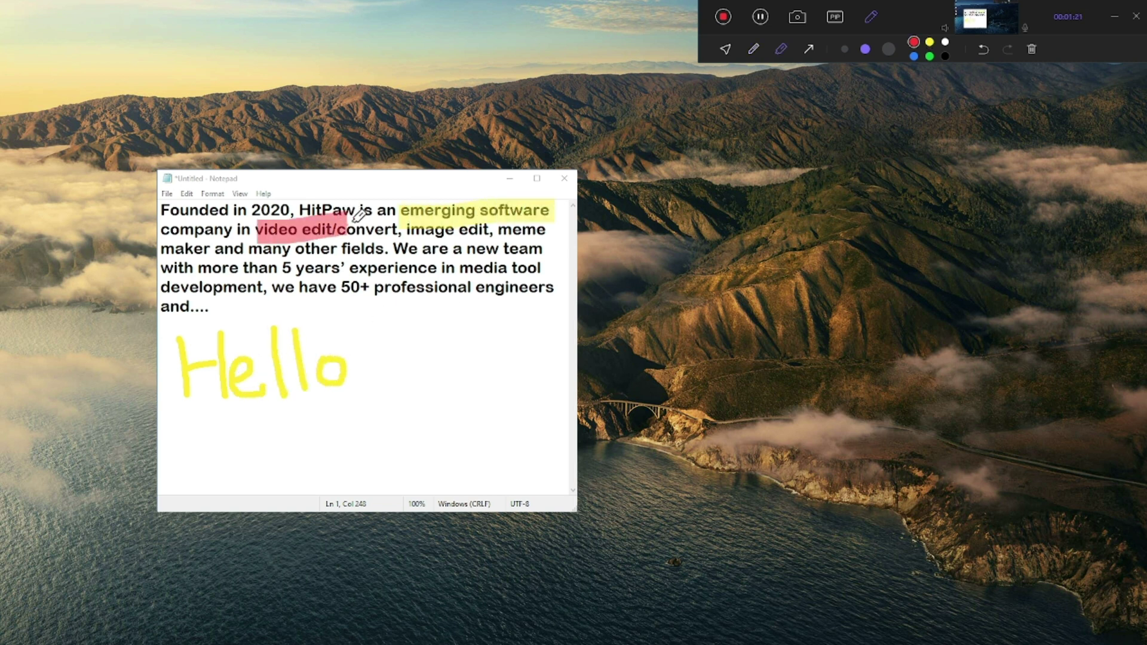
pyautogui.moveTo(364, 380); pyautogui.dragTo(490, 304)
pyautogui.moveTo(494, 388); pyautogui.dragTo(363, 429)
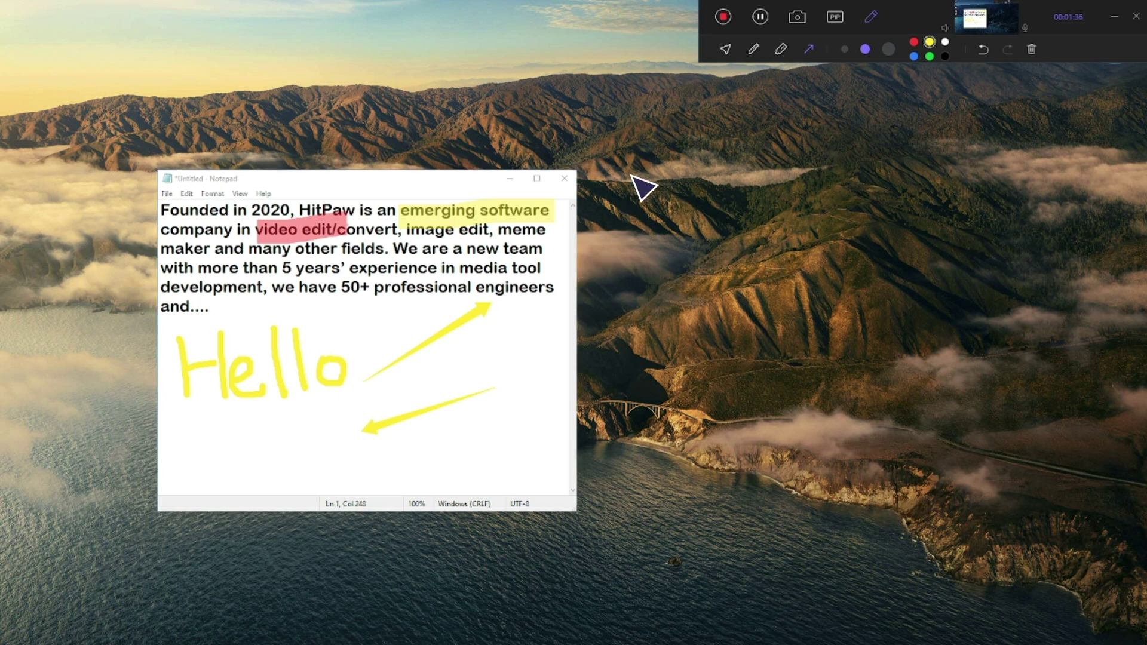
pyautogui.click(722, 17)
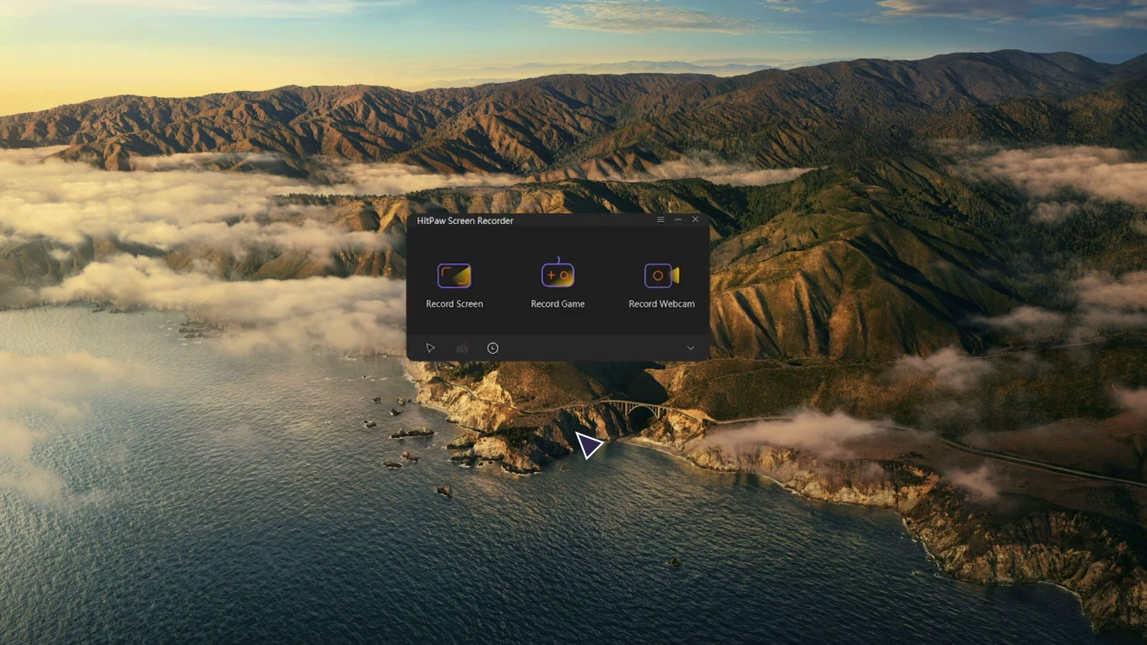
# Record a 00:15:73 webcam clip at 1920*1080 and 30 FPS
pyautogui.click(674, 281)
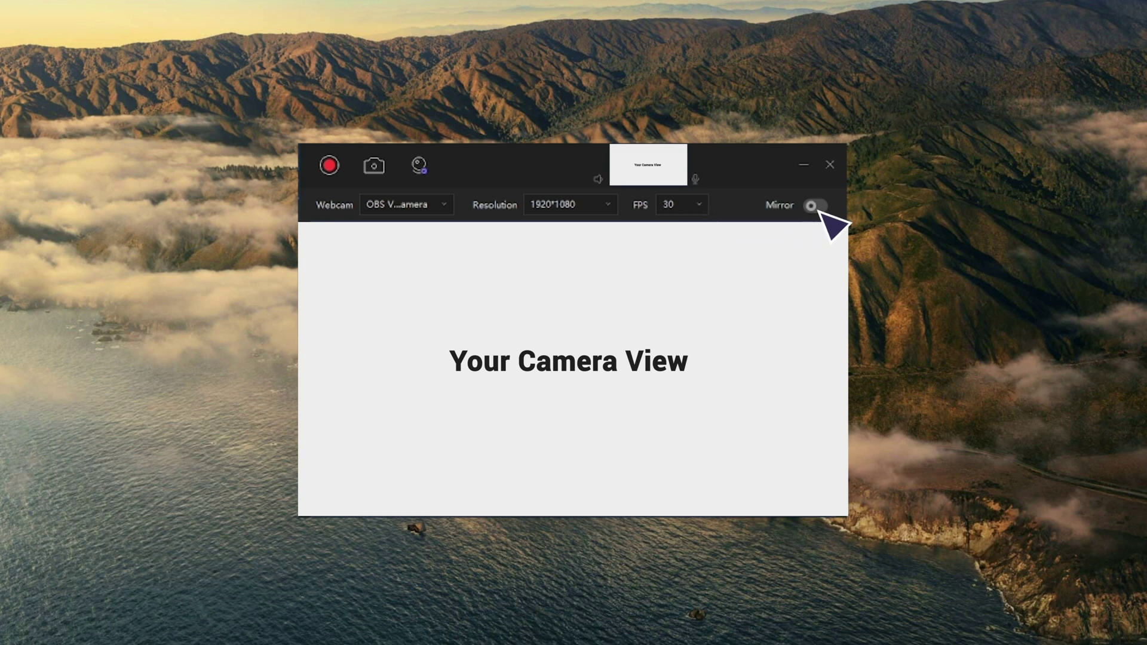
pyautogui.click(329, 166)
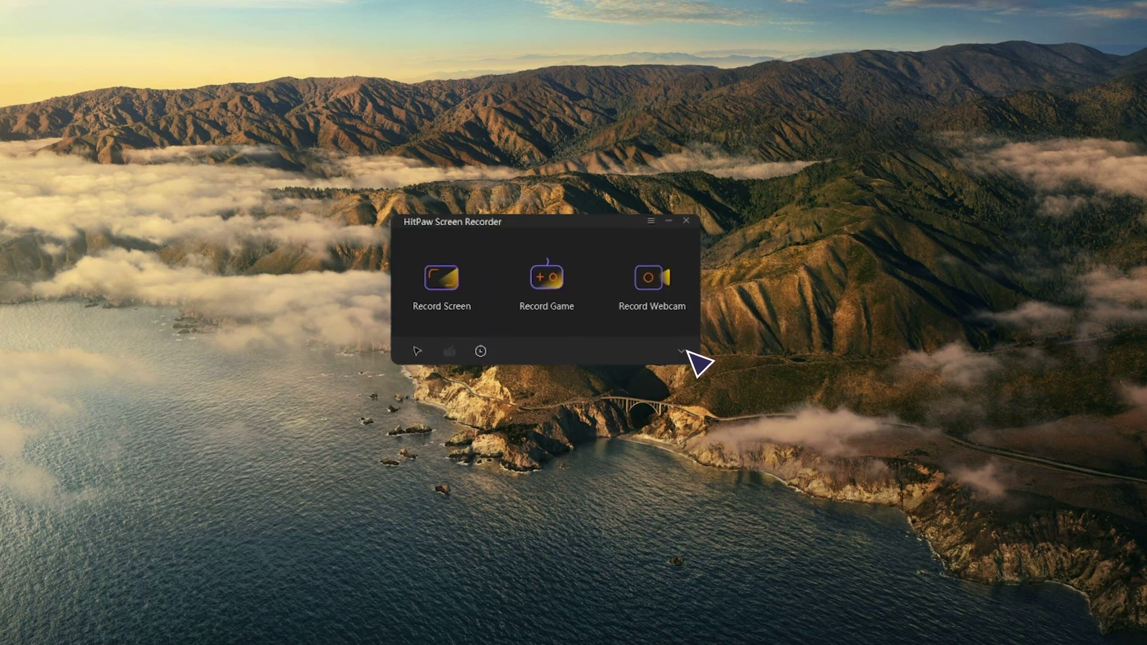
# Set League of Legends as the Record Game window and add a picture-in-picture camera
pyautogui.click(679, 355)
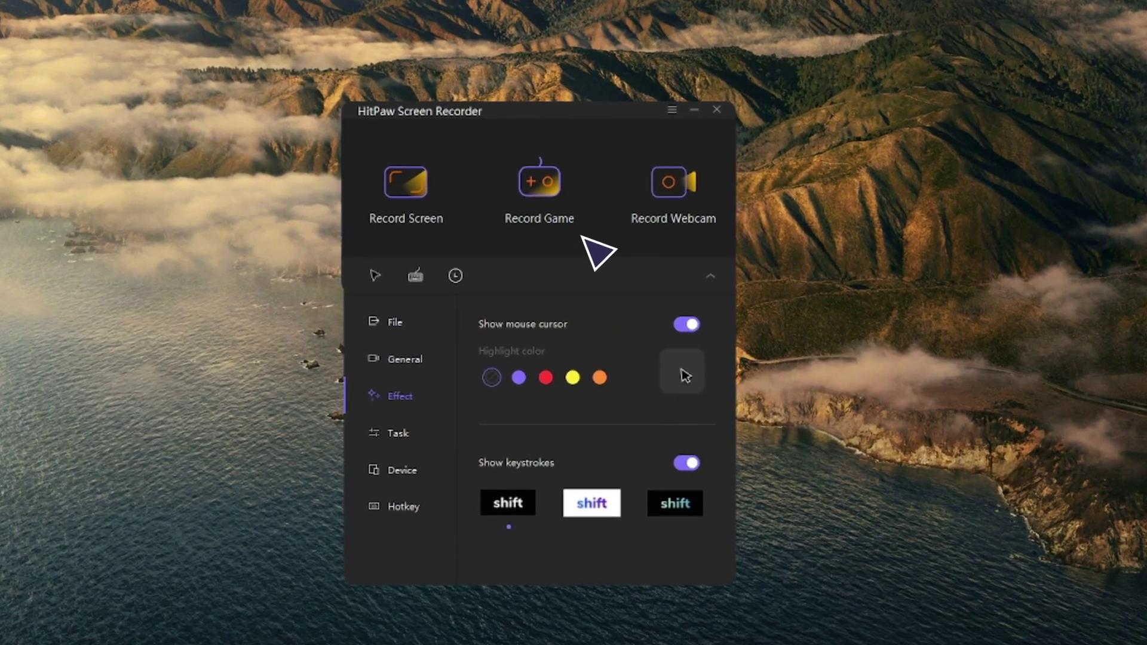
pyautogui.click(557, 181)
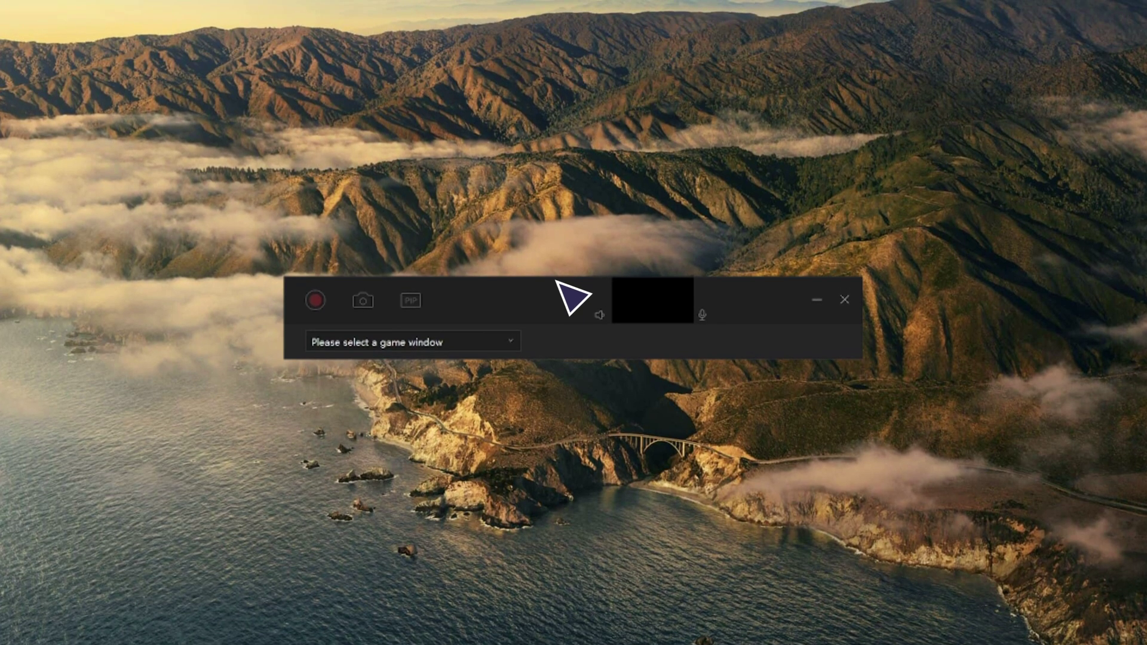
pyautogui.click(494, 341)
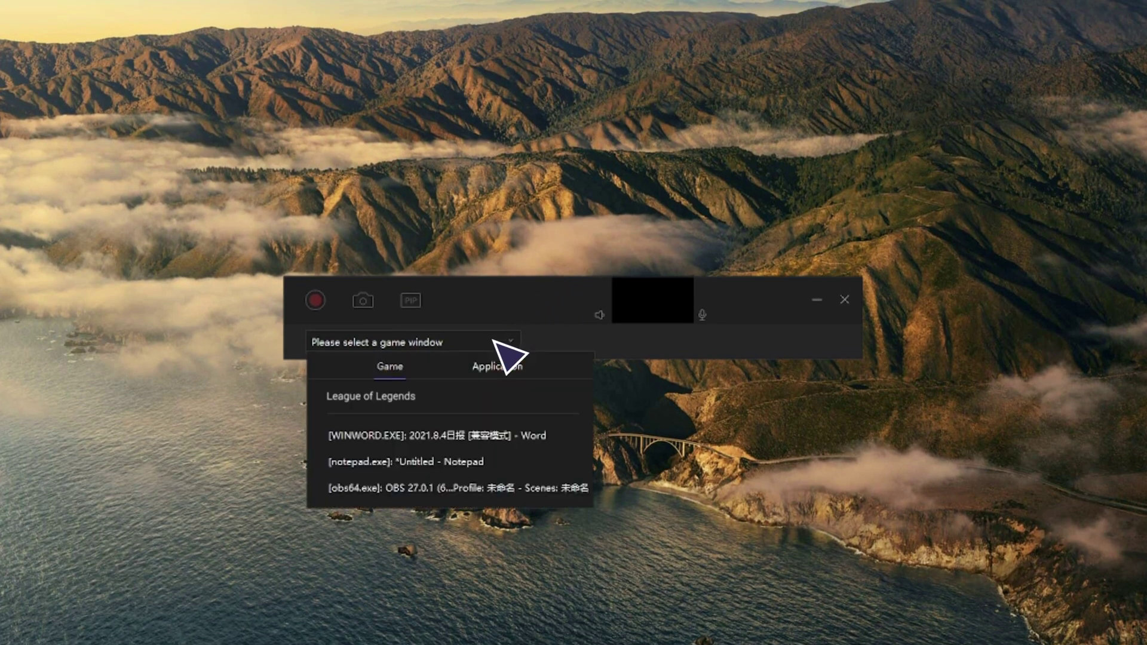
pyautogui.click(494, 398)
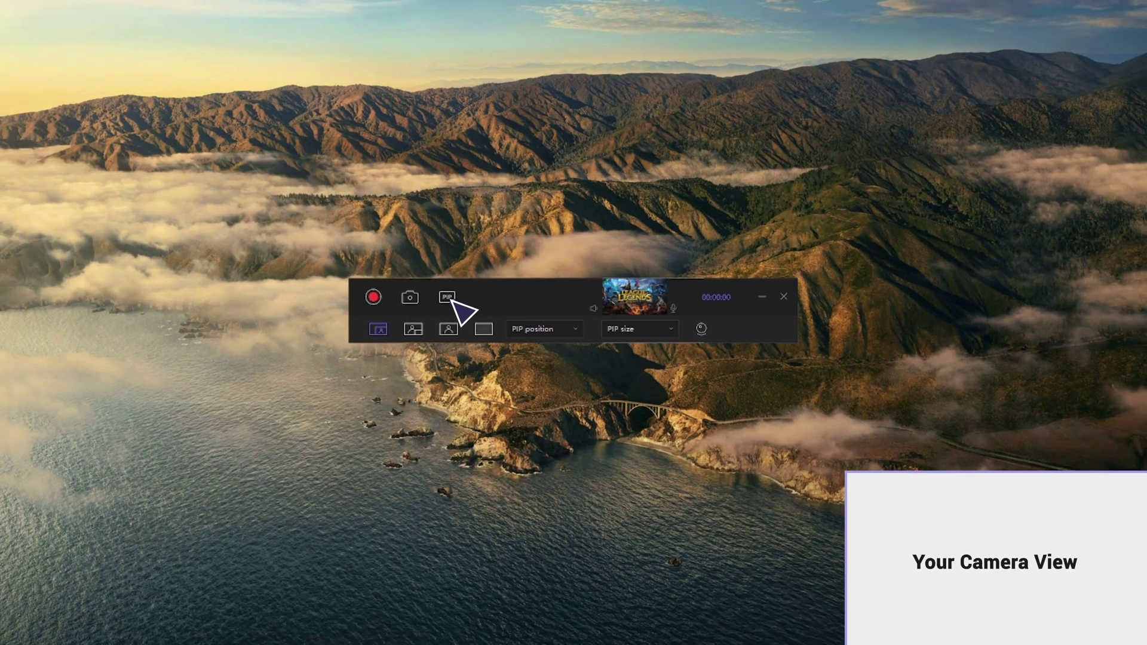
pyautogui.click(448, 298)
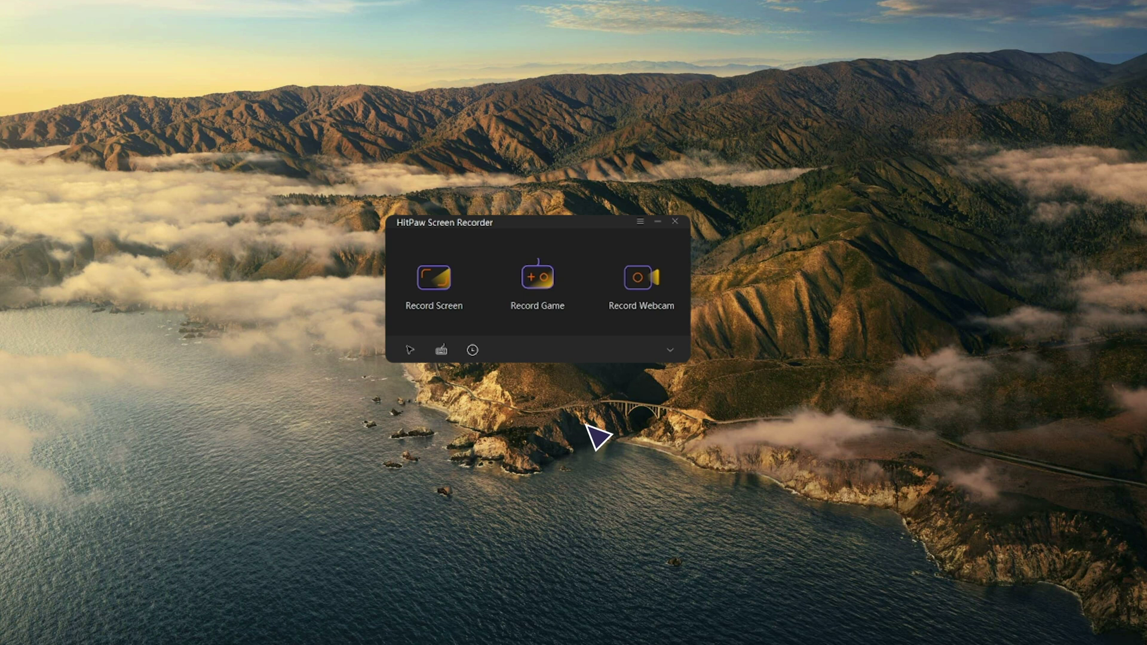
# Enable automatic stop with a custom 00:03:00 duration
pyautogui.click(669, 349)
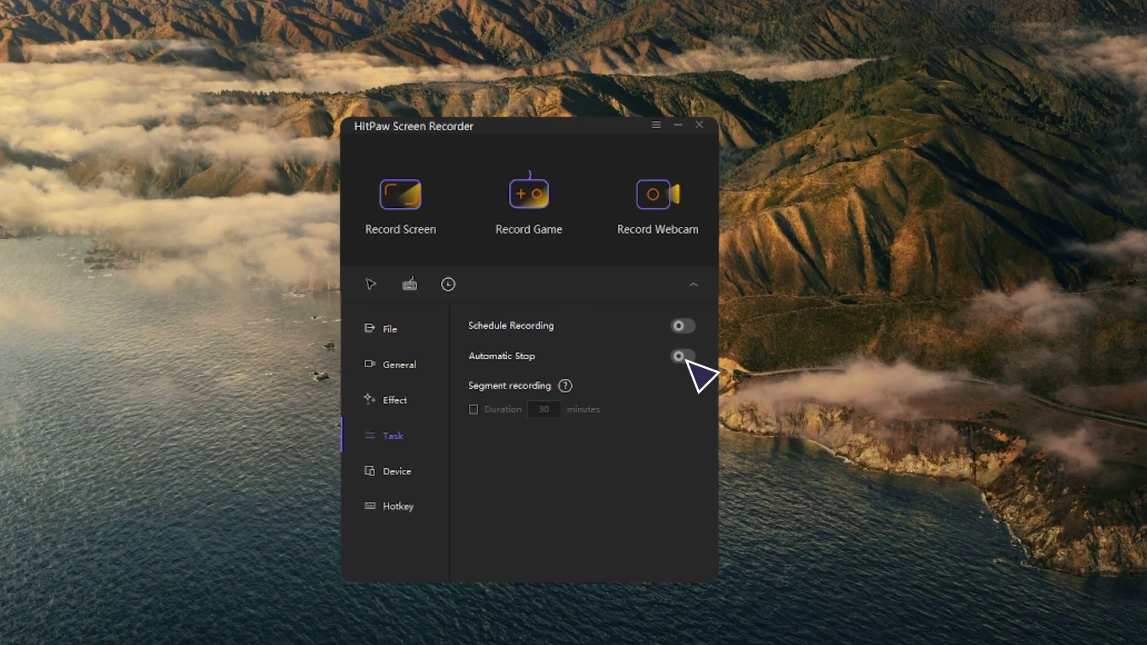
pyautogui.click(664, 405)
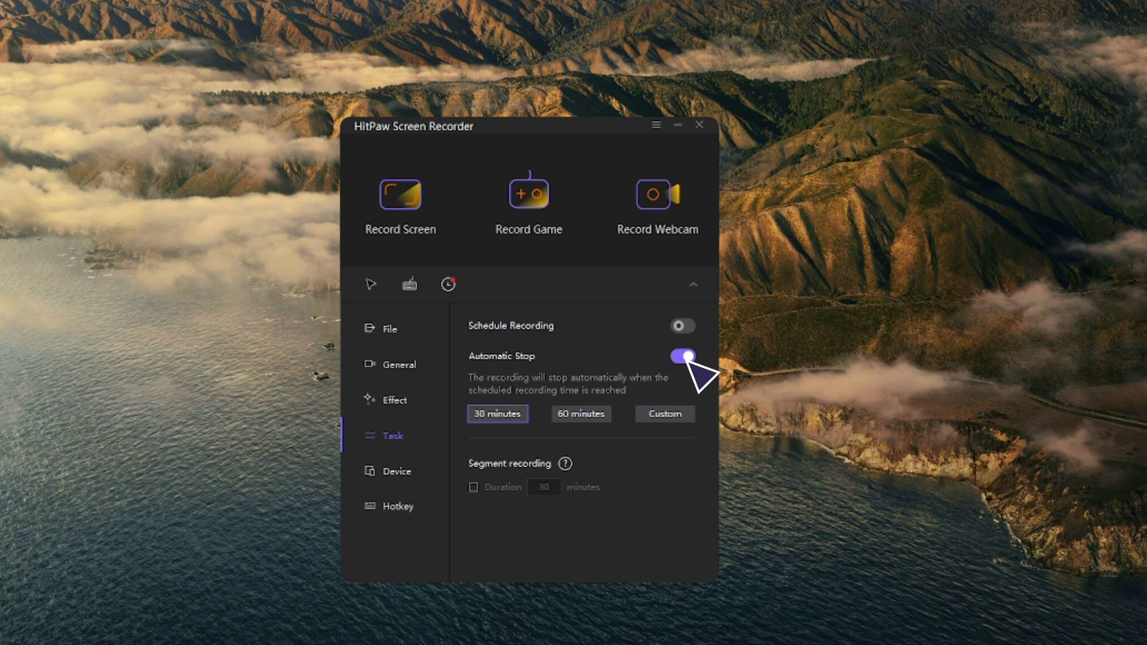
pyautogui.click(684, 418)
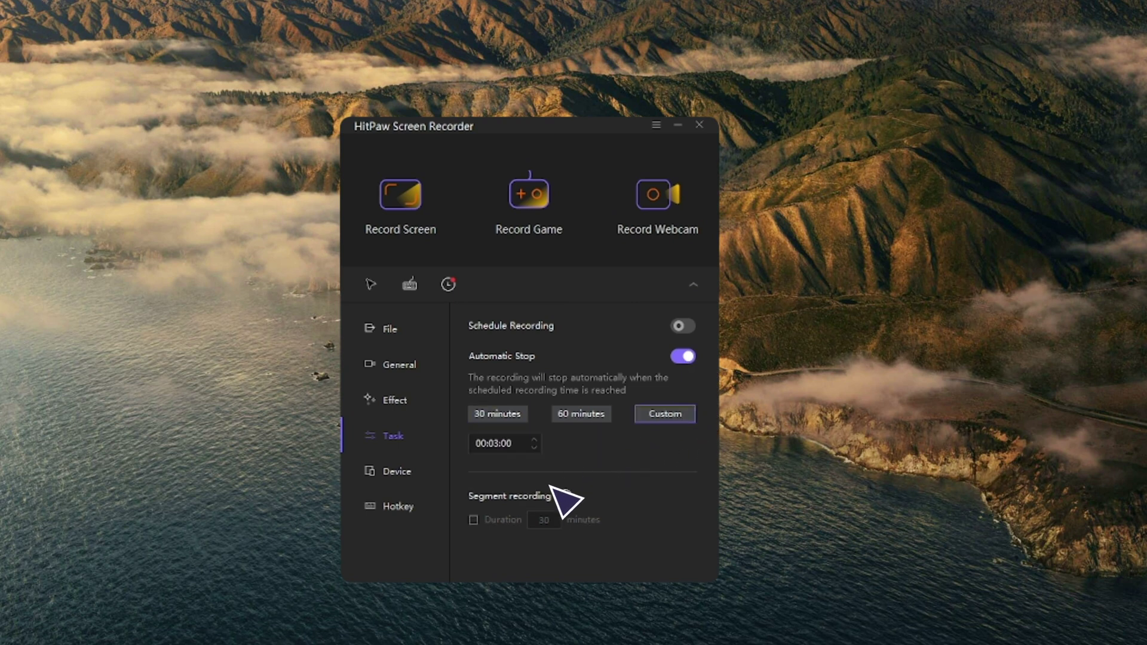
pyautogui.click(473, 521)
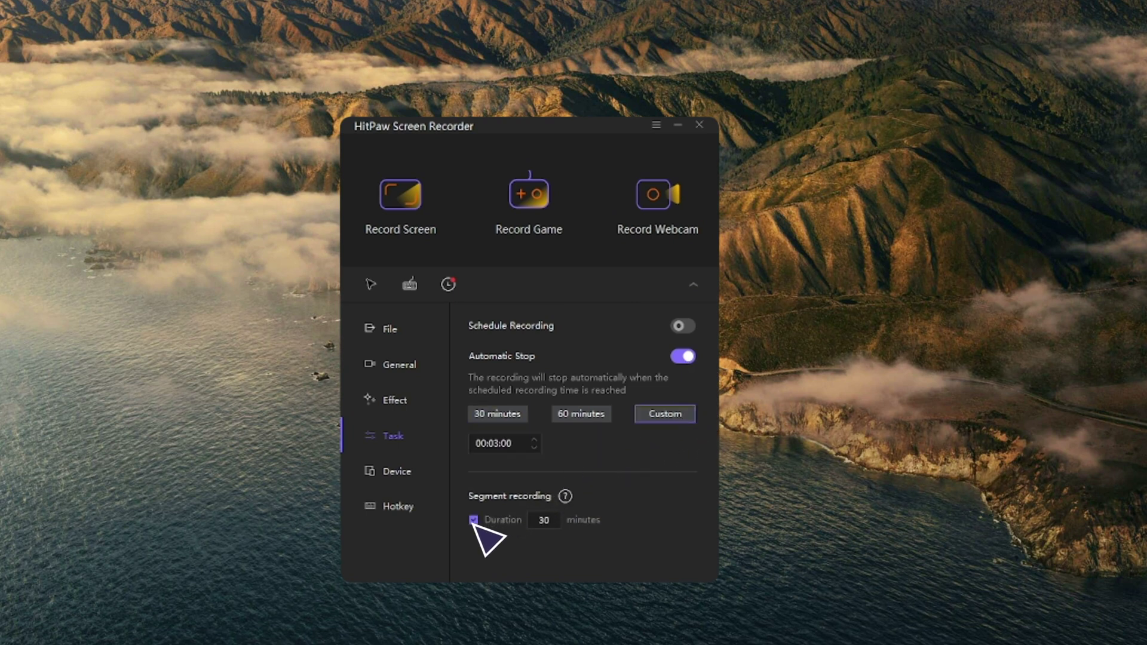
pyautogui.click(683, 326)
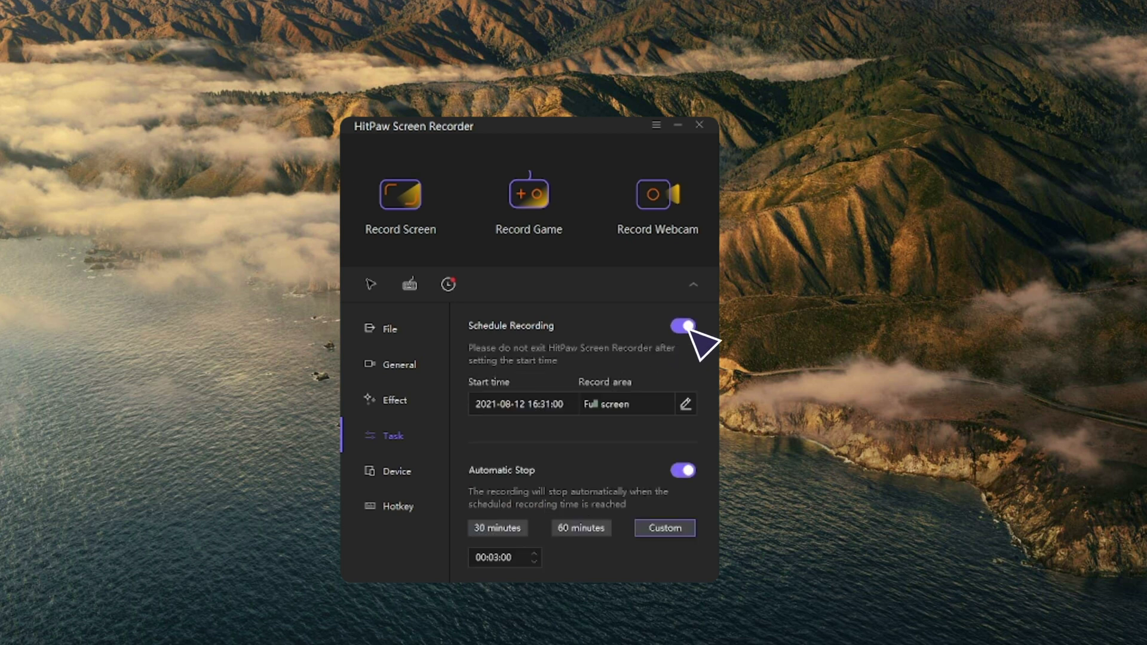
pyautogui.click(685, 405)
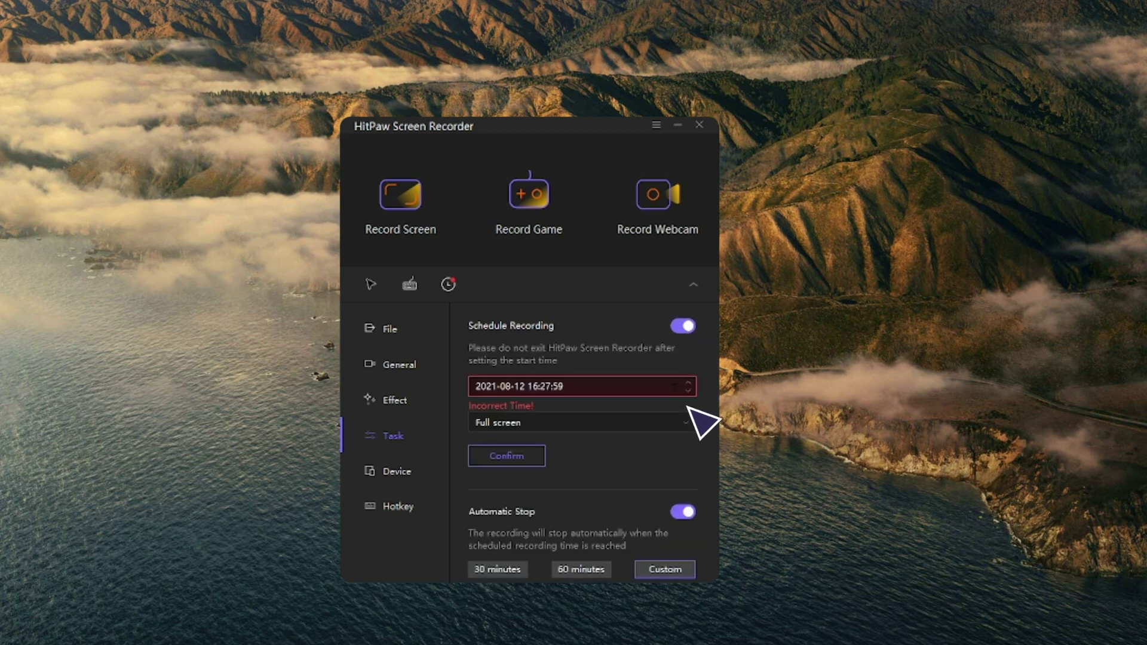
pyautogui.click(514, 461)
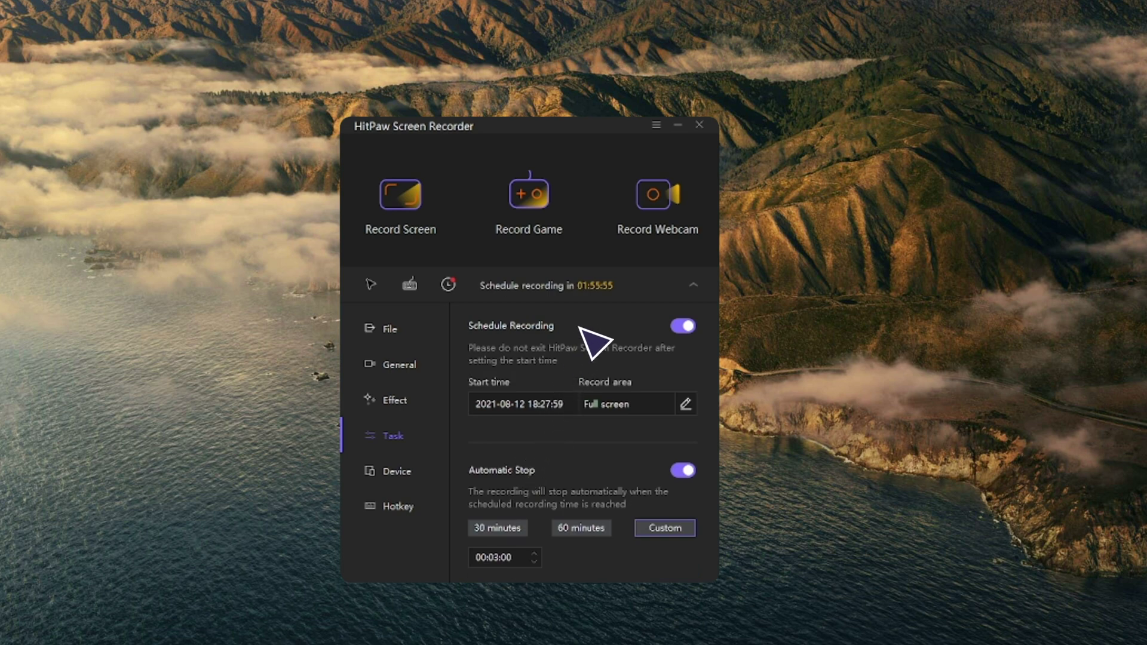